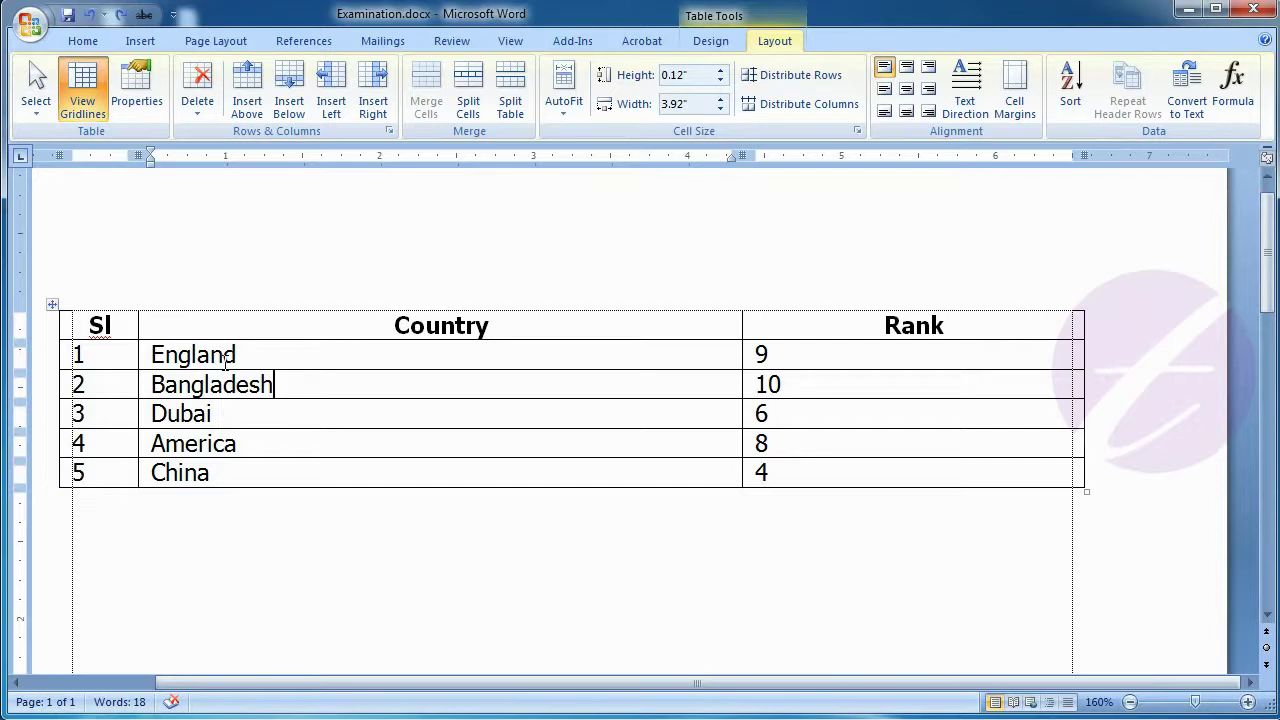
# Convert the whole Sl/Country/Rank table to text with Tabs as the separator.
pyautogui.click(52, 304)
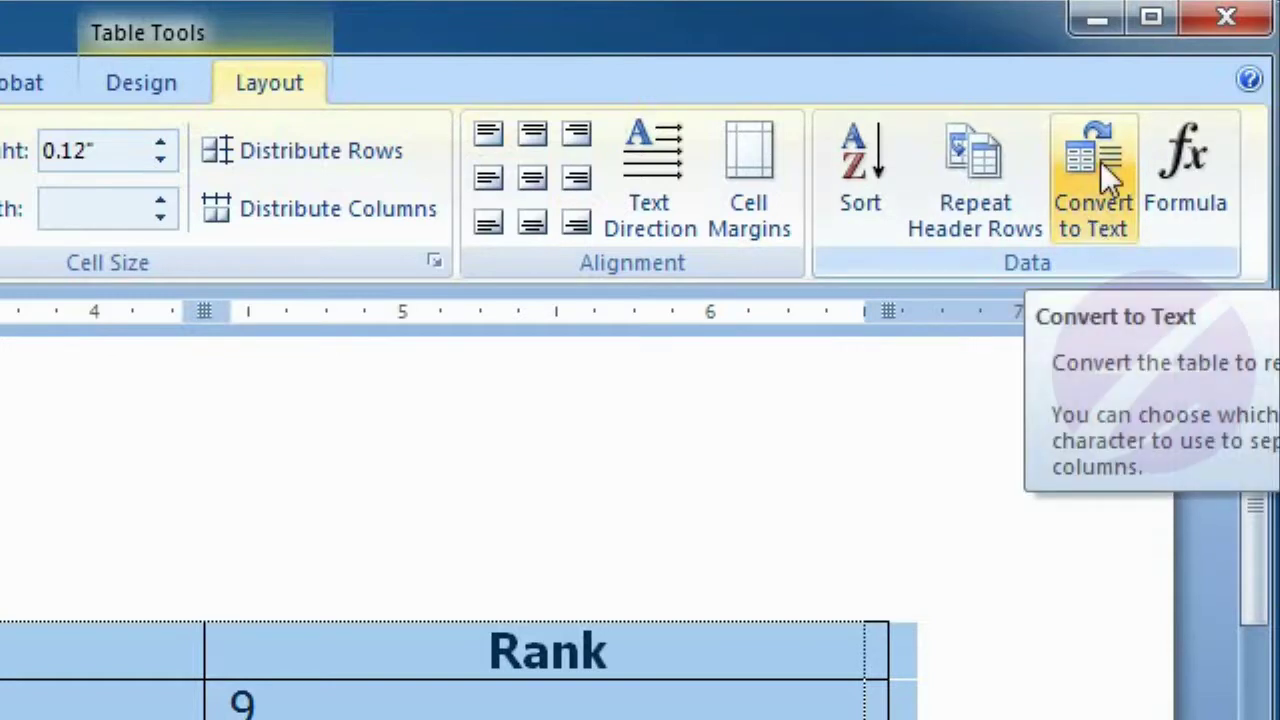
pyautogui.click(1117, 232)
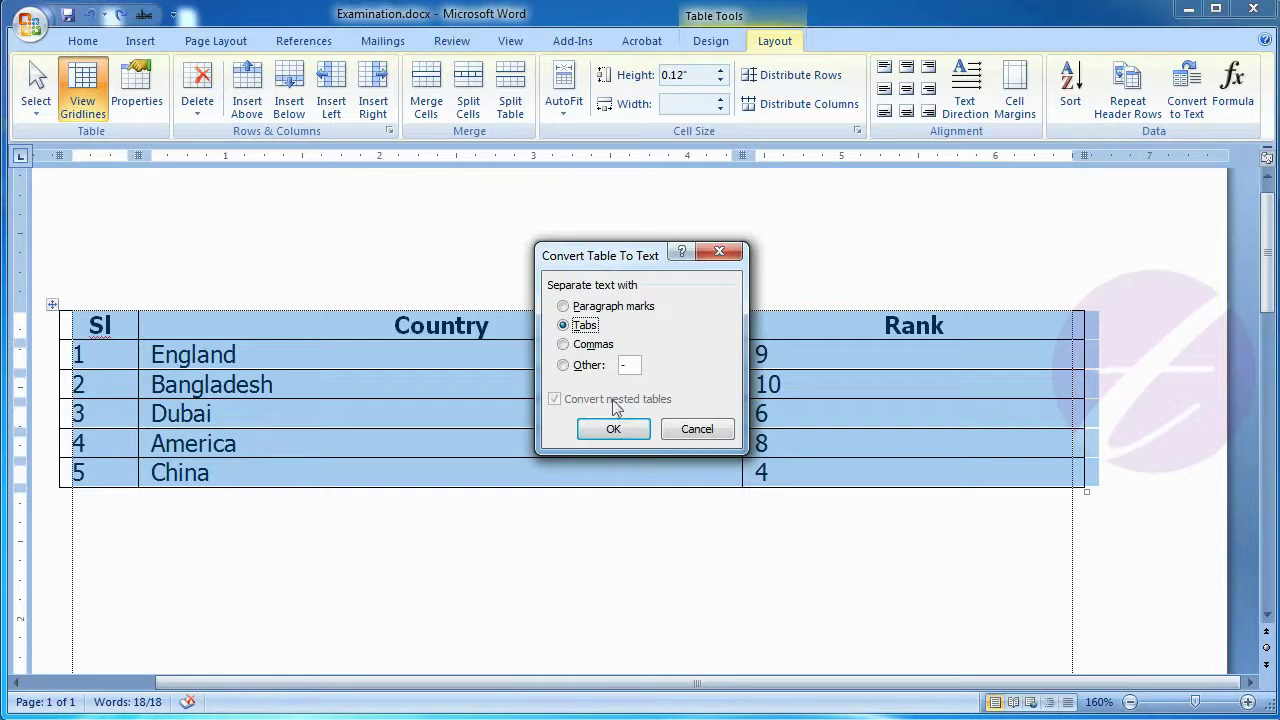
pyautogui.click(633, 432)
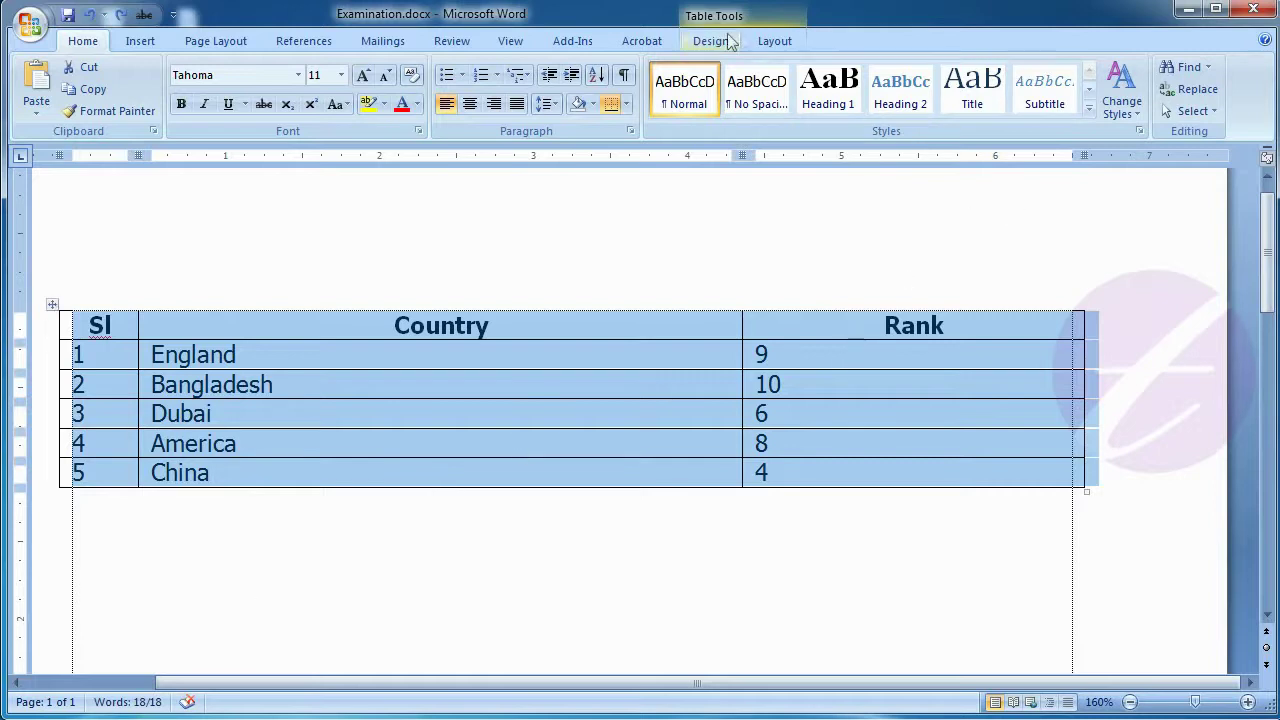
# Convert the table to text using Commas as the separator.
pyautogui.click(771, 42)
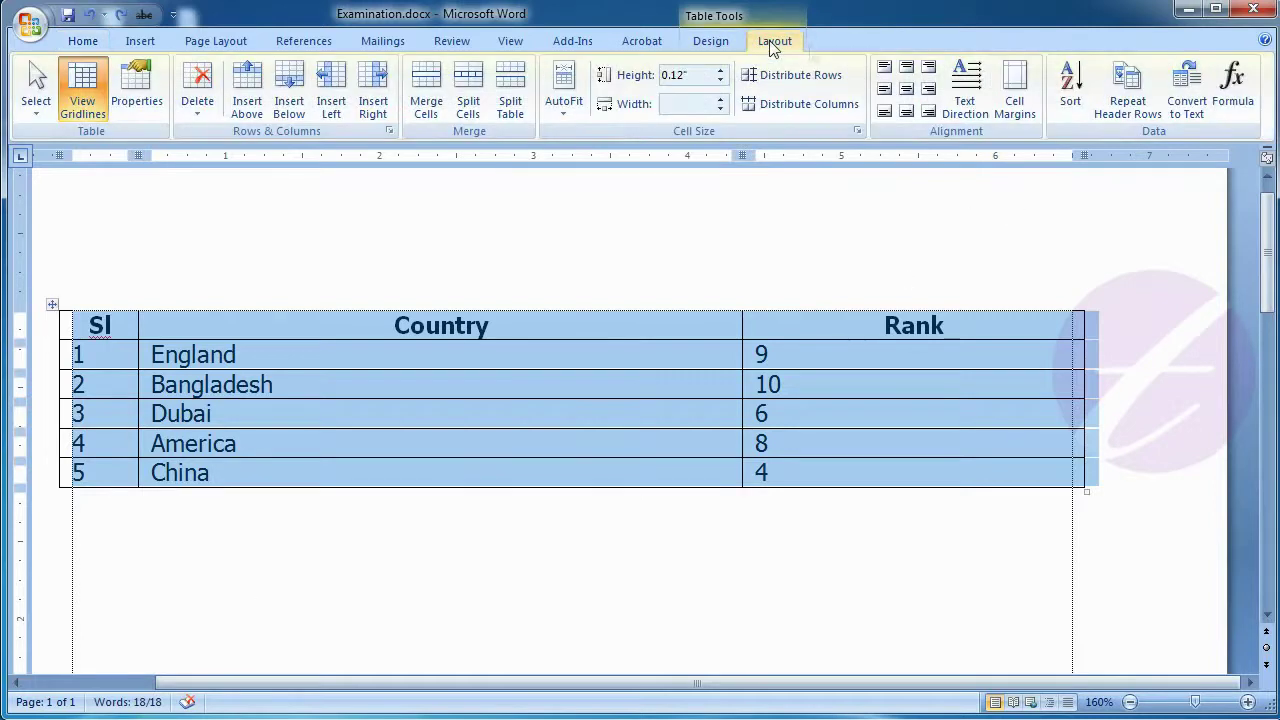
pyautogui.click(1192, 106)
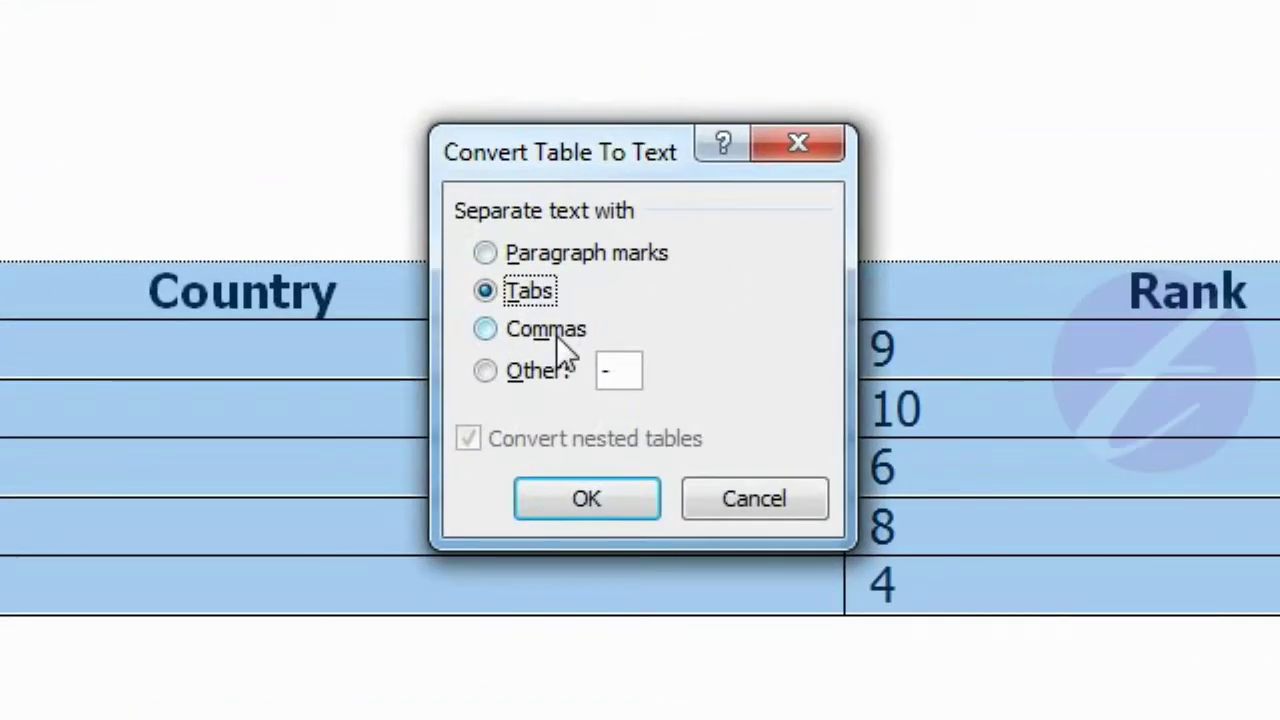
pyautogui.click(558, 333)
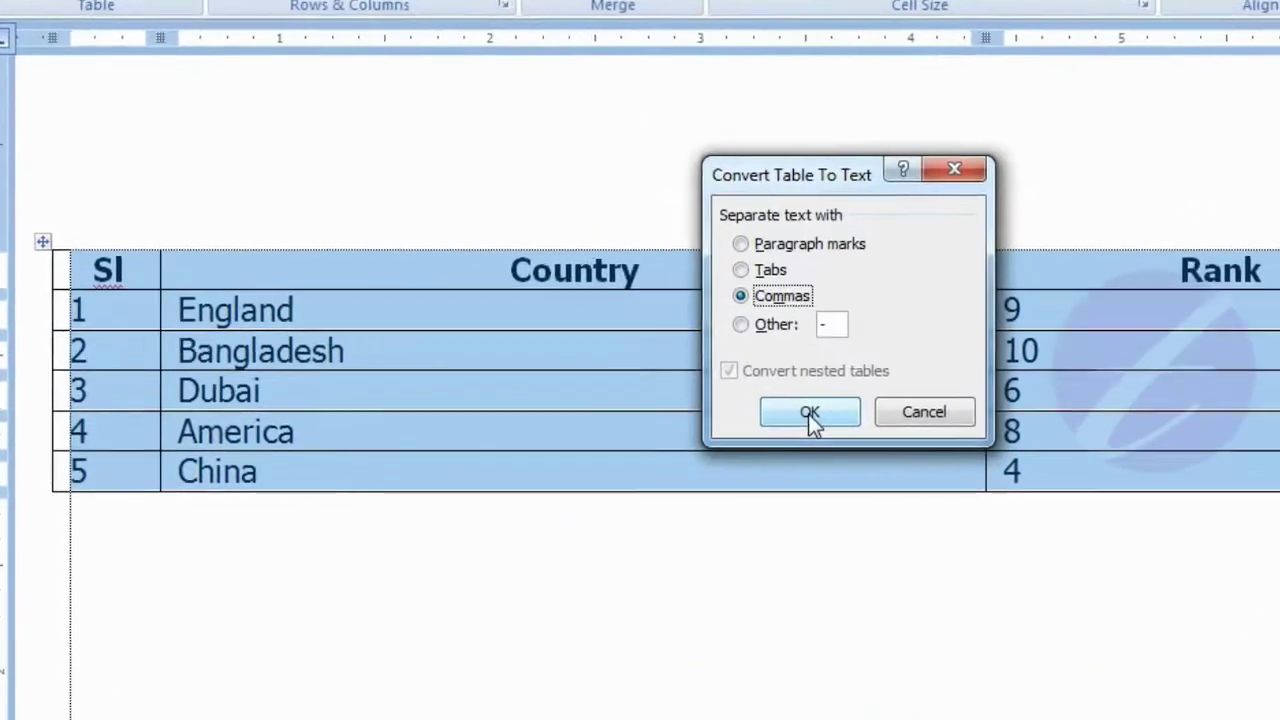
pyautogui.click(613, 428)
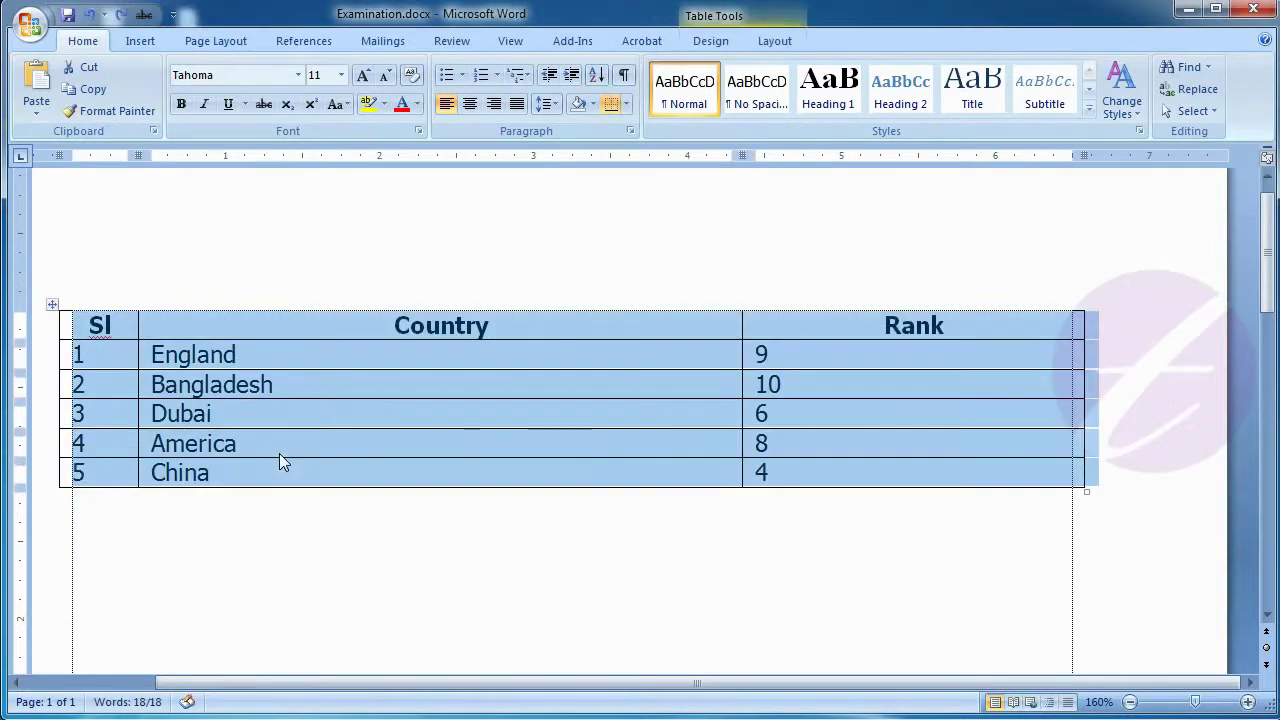
# Convert the table to text with '-' as the Other separator, then undo it.
pyautogui.click(777, 44)
pyautogui.click(1186, 102)
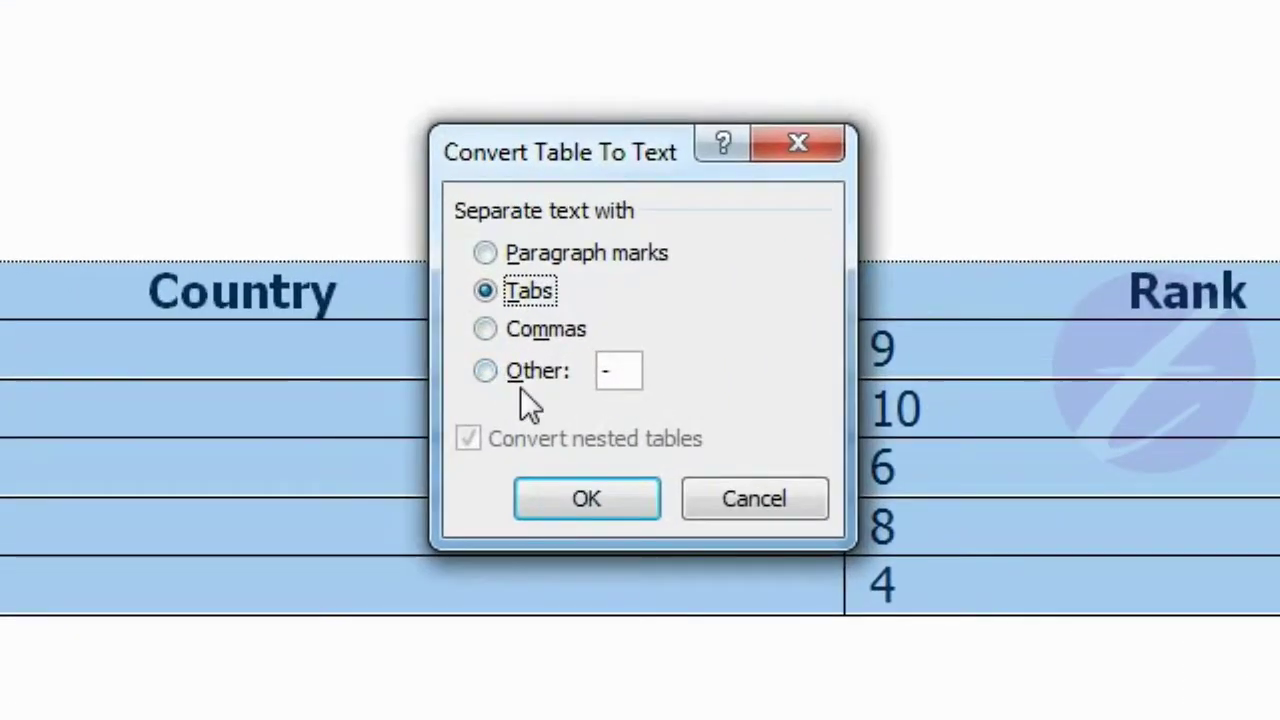
pyautogui.click(529, 380)
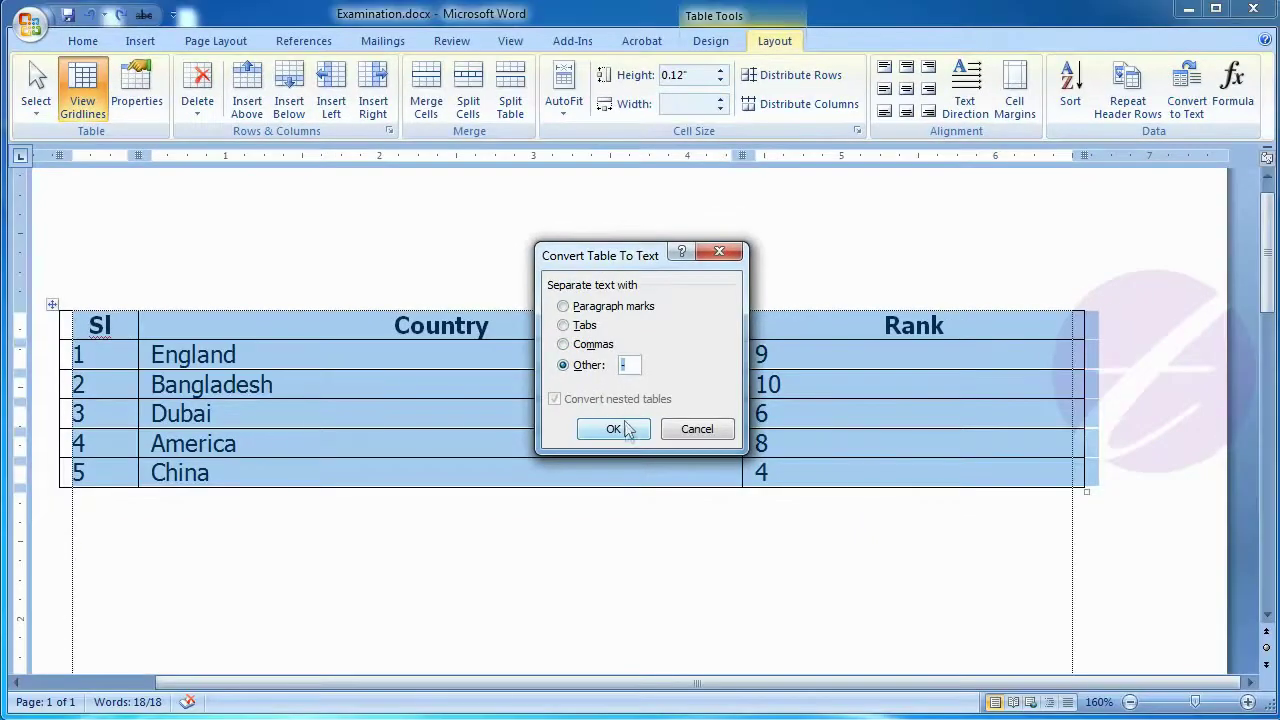
pyautogui.click(626, 430)
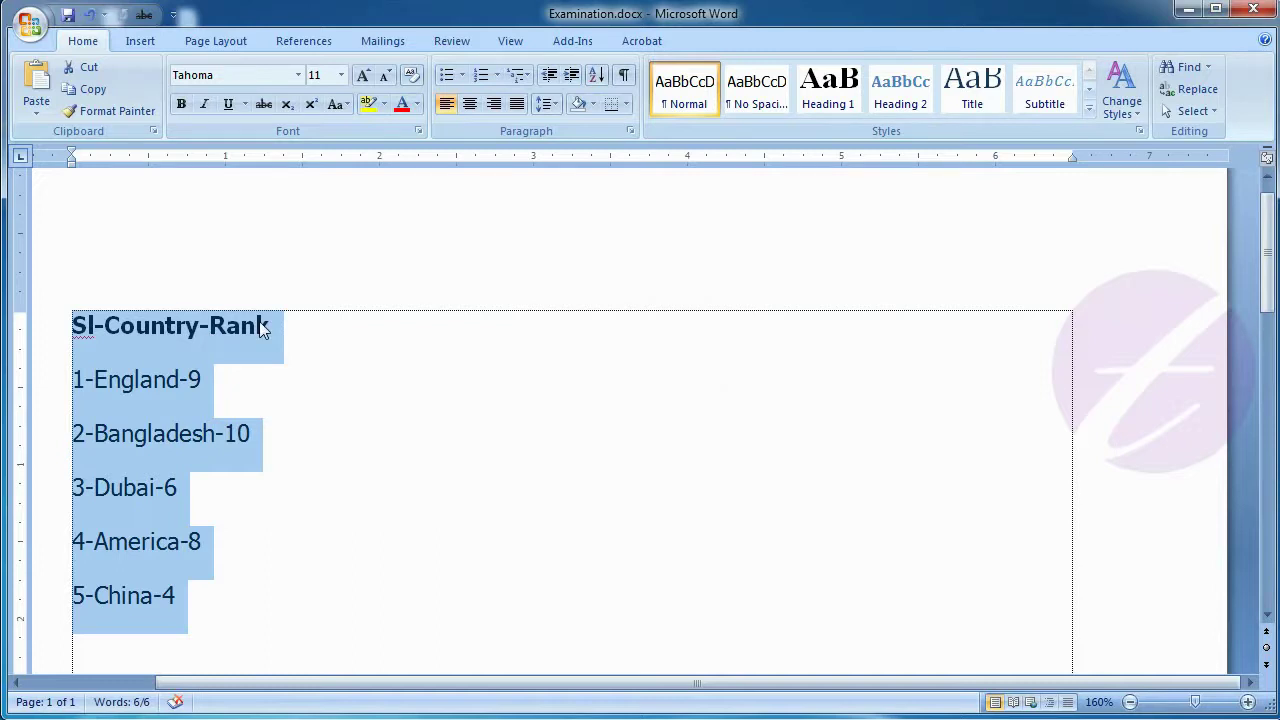
pyautogui.hotkey('ctrl', 'z')
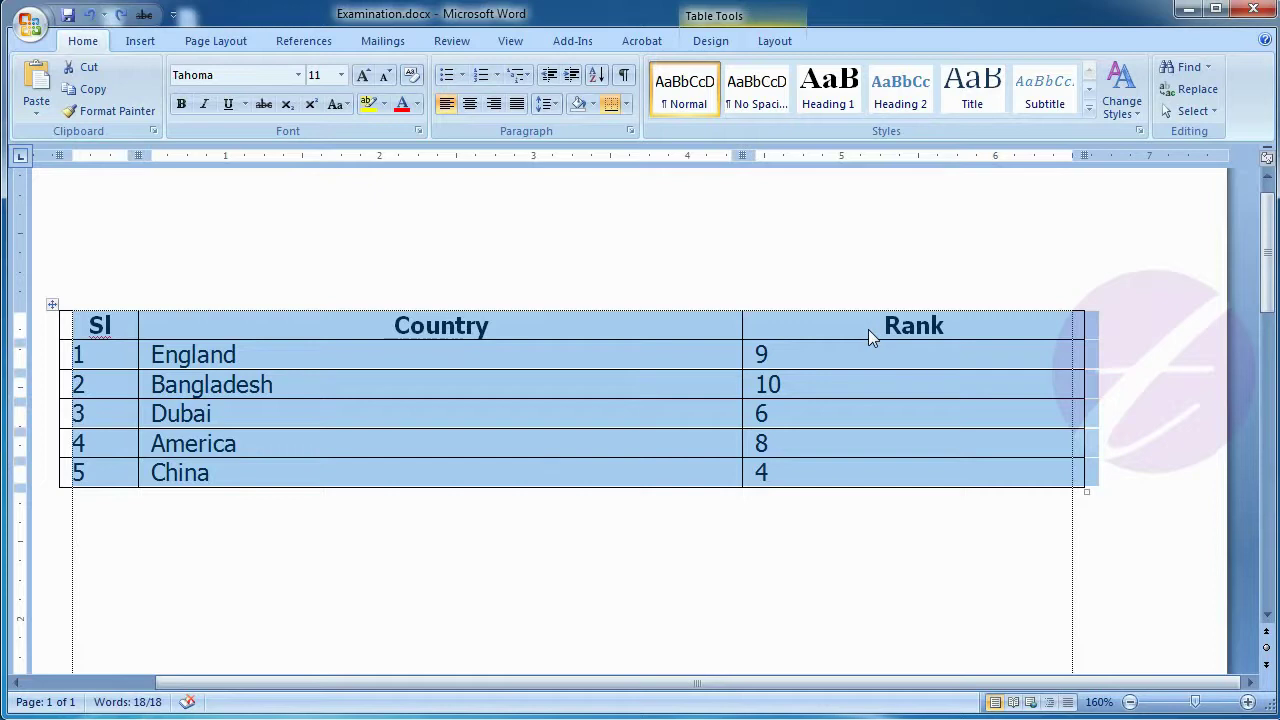
# Convert the table to text separated by Paragraph marks, one cell value per line.
pyautogui.click(776, 44)
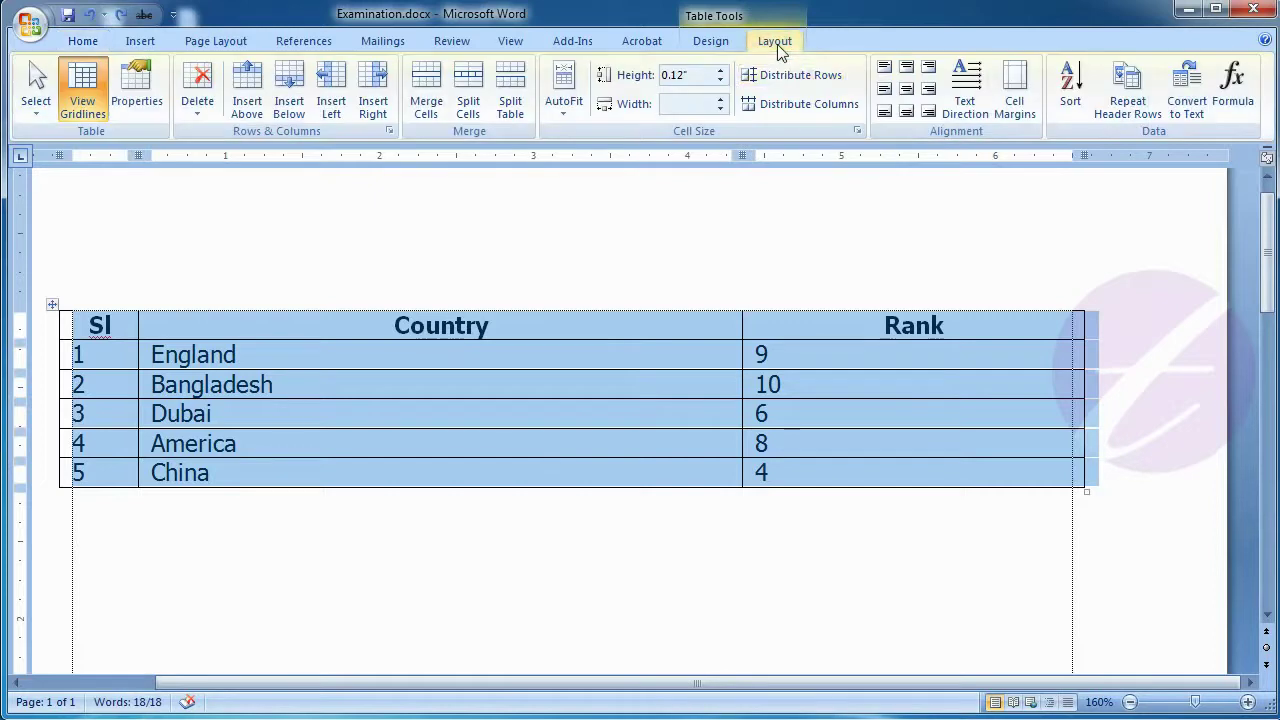
pyautogui.click(1187, 108)
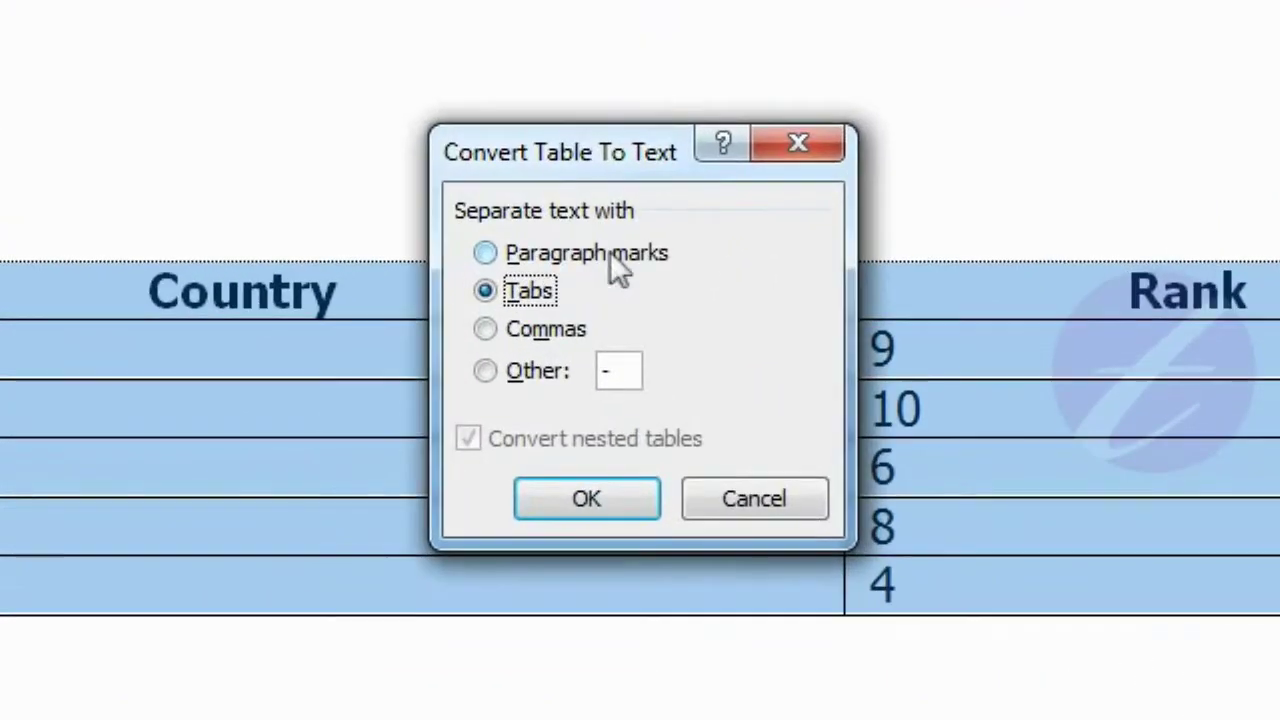
pyautogui.click(626, 307)
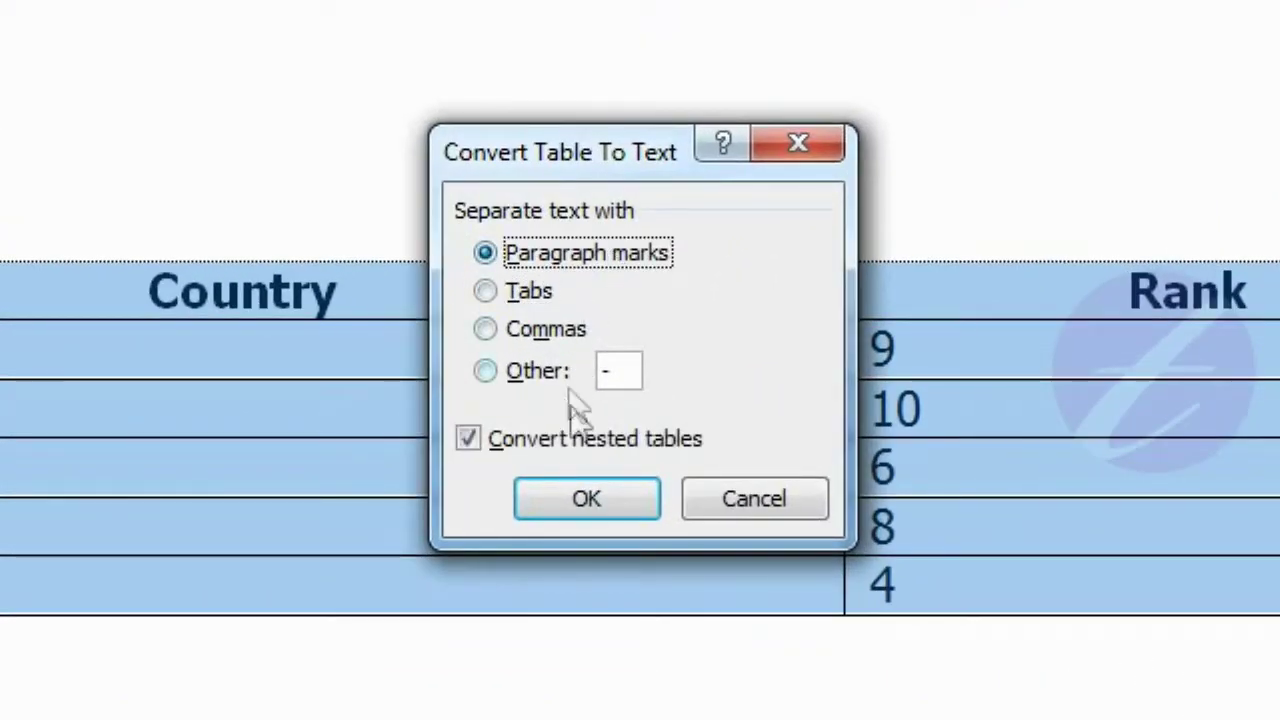
pyautogui.click(587, 500)
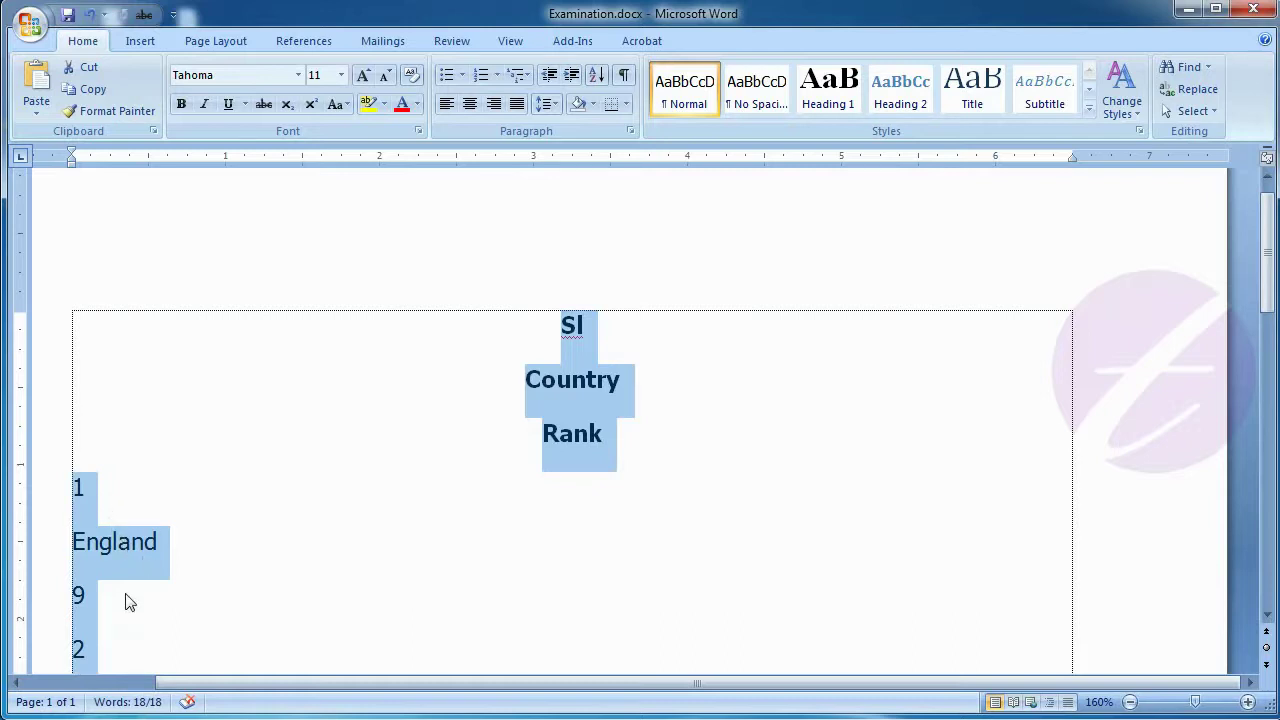
# Review the paragraph-separated text, then undo to restore the five-row Sl/Country/Rank table.
pyautogui.scroll(-2, 127, 600)
pyautogui.scroll(-2, 138, 597)
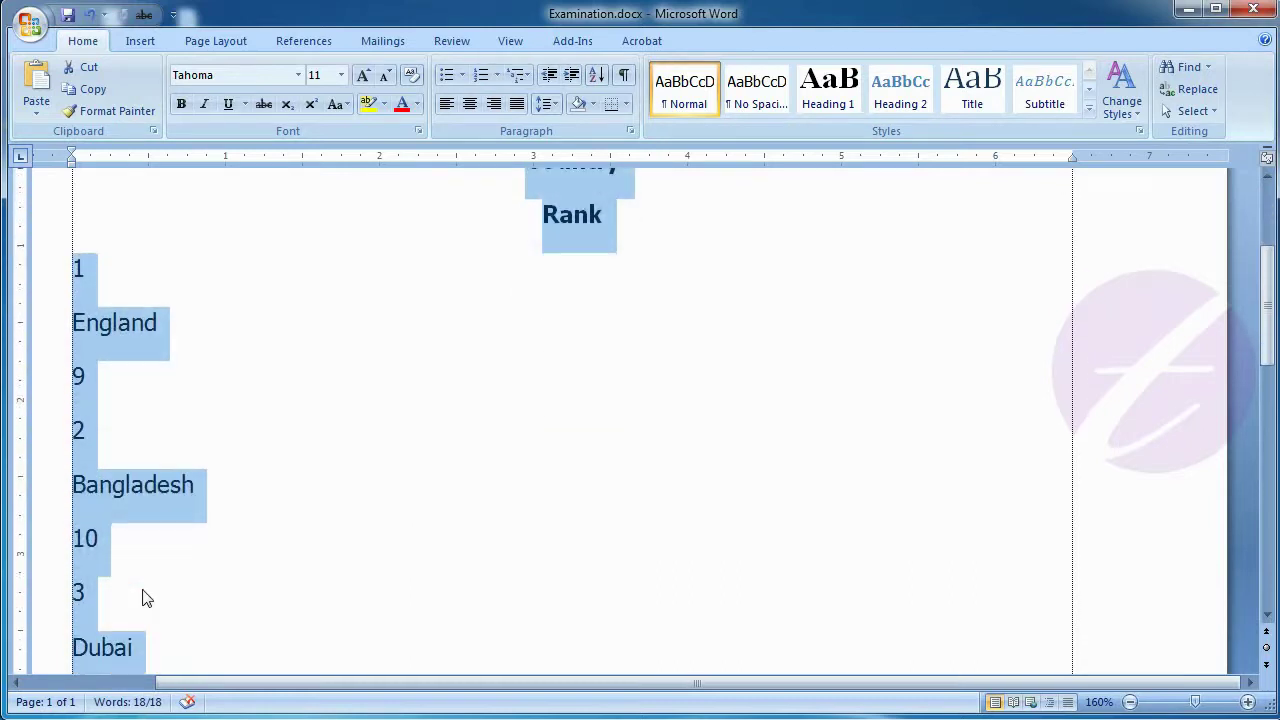
pyautogui.scroll(3, 142, 597)
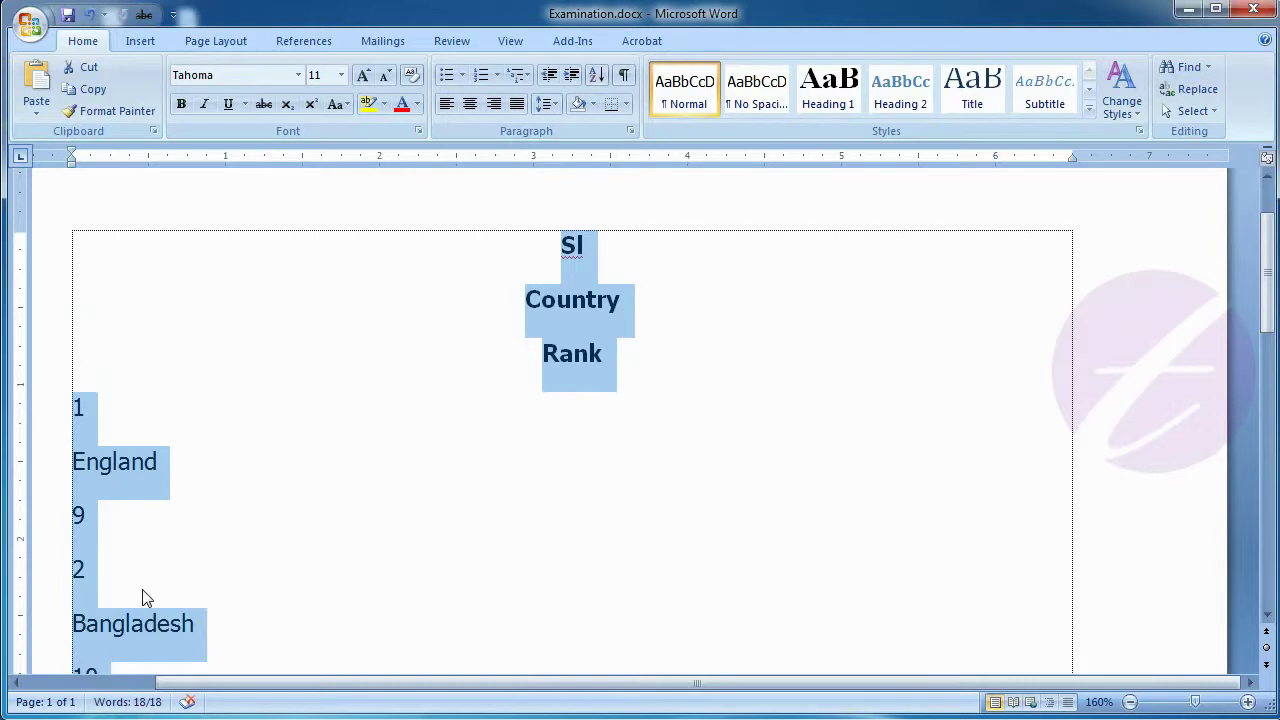
pyautogui.hotkey('ctrl', 'z')
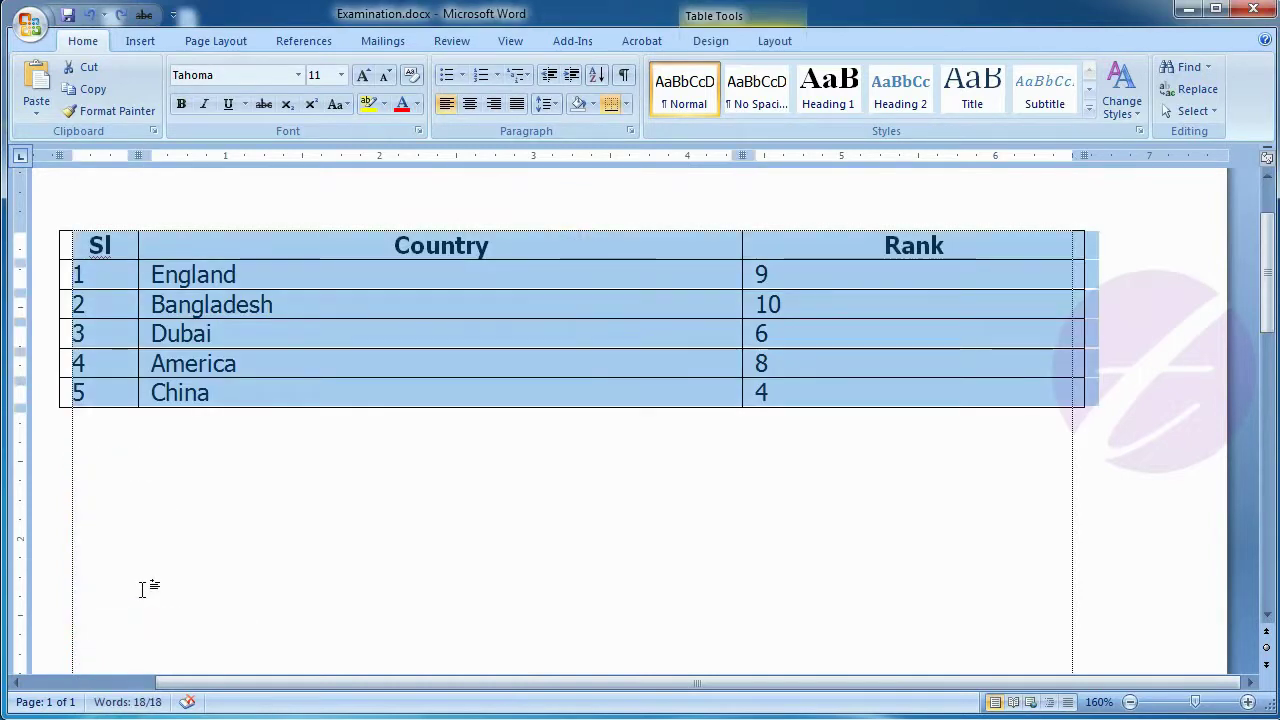